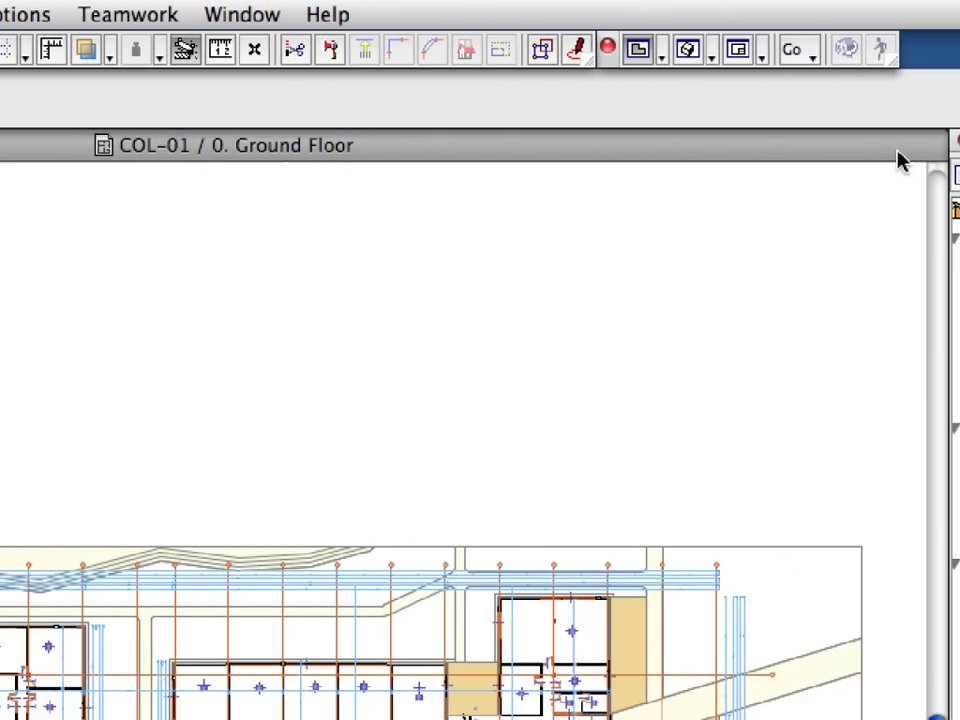
- Float the right toolbar section as a palette, collapse the Design group and select the Dimension tool
{"action": "mouse_move", "coordinate": [609, 60]}
{"action": "left_mouse_down"}
{"action": "mouse_move", "coordinate": [634, 172]}
{"action": "mouse_move", "coordinate": [617, 79]}
{"action": "left_mouse_up"}
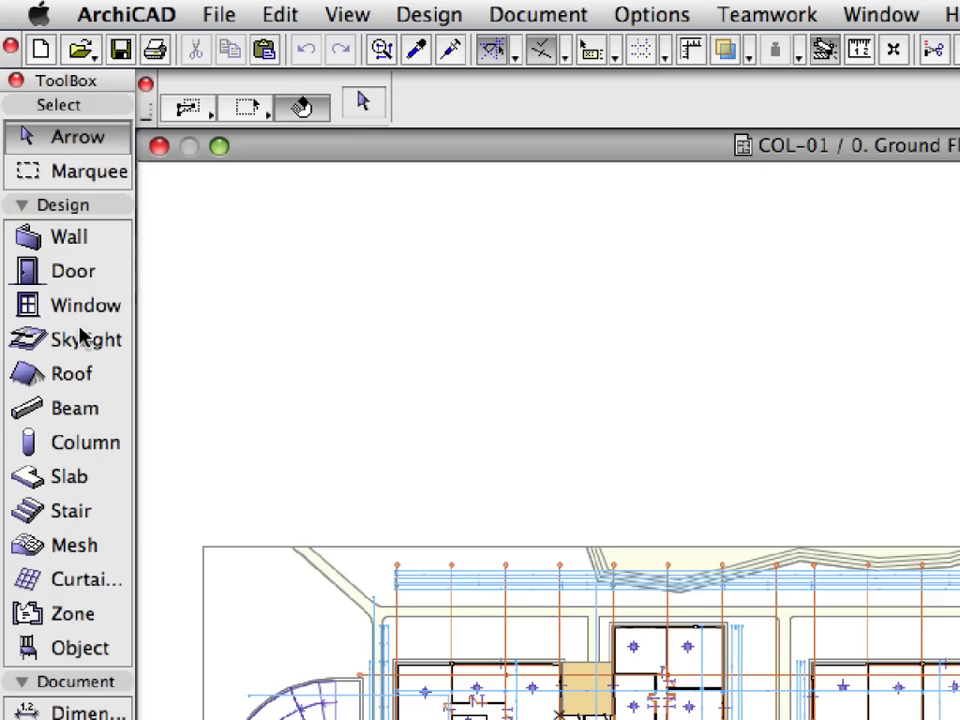
{"action": "left_click", "coordinate": [22, 205]}
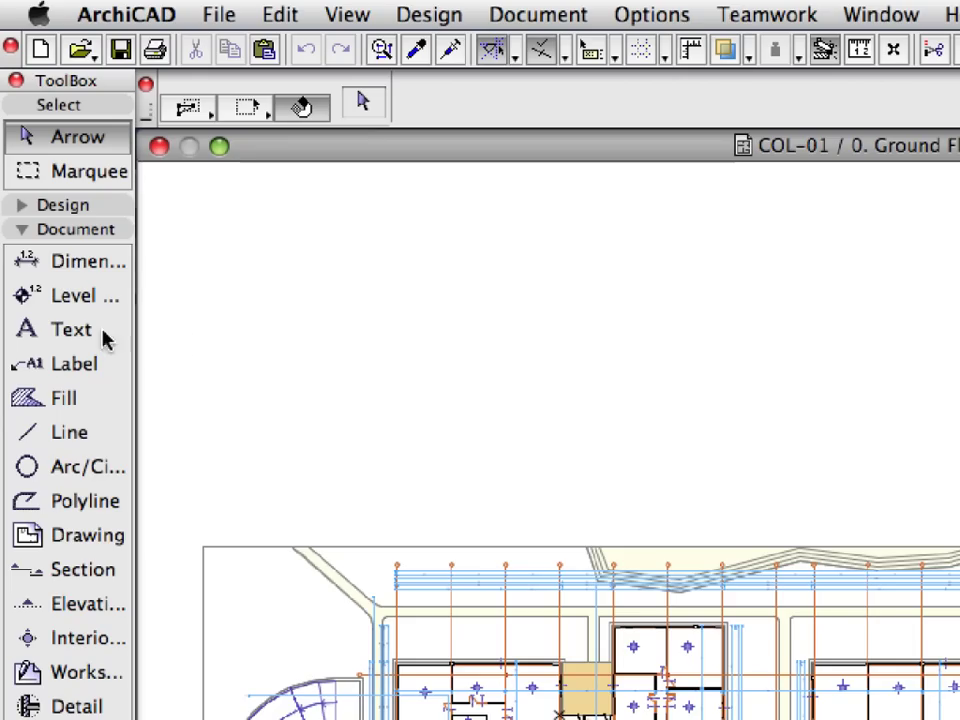
{"action": "left_click", "coordinate": [96, 262]}
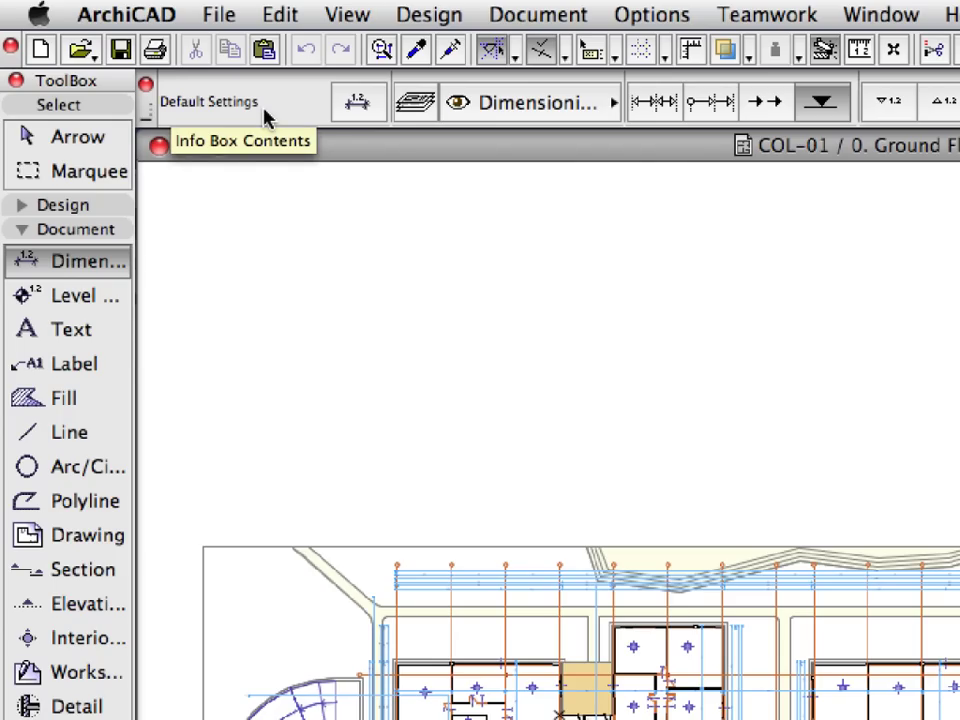
- Re-expand the ToolBox Design group and browse Sections, Elevations, Interior Elevations and Stories in the Project Map
{"action": "left_click", "coordinate": [24, 206]}
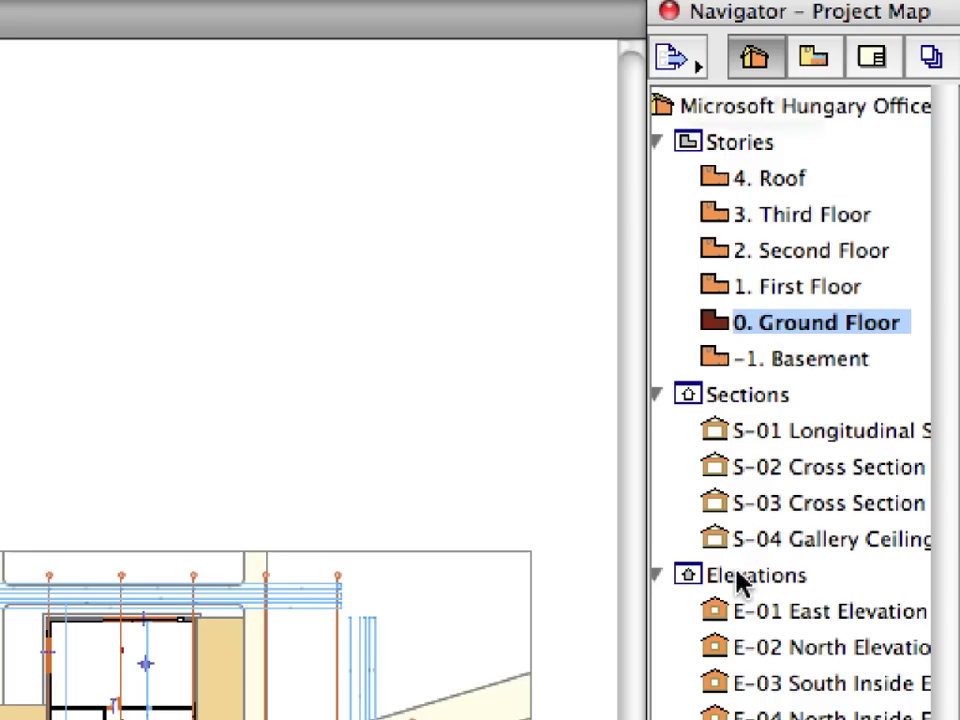
{"action": "left_click", "coordinate": [747, 397]}
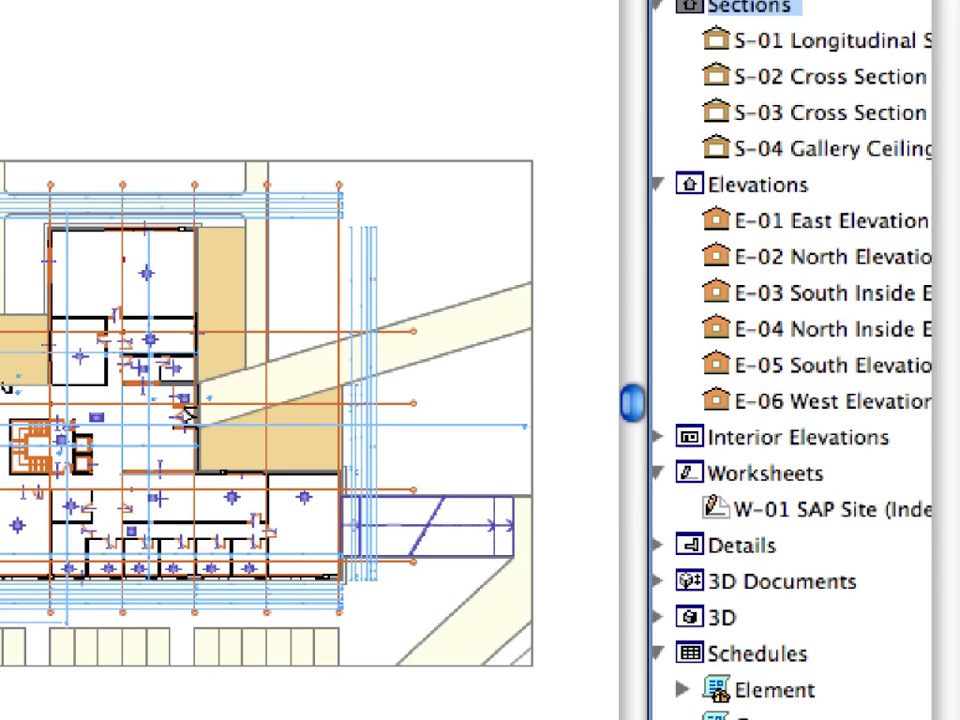
{"action": "left_click", "coordinate": [765, 188]}
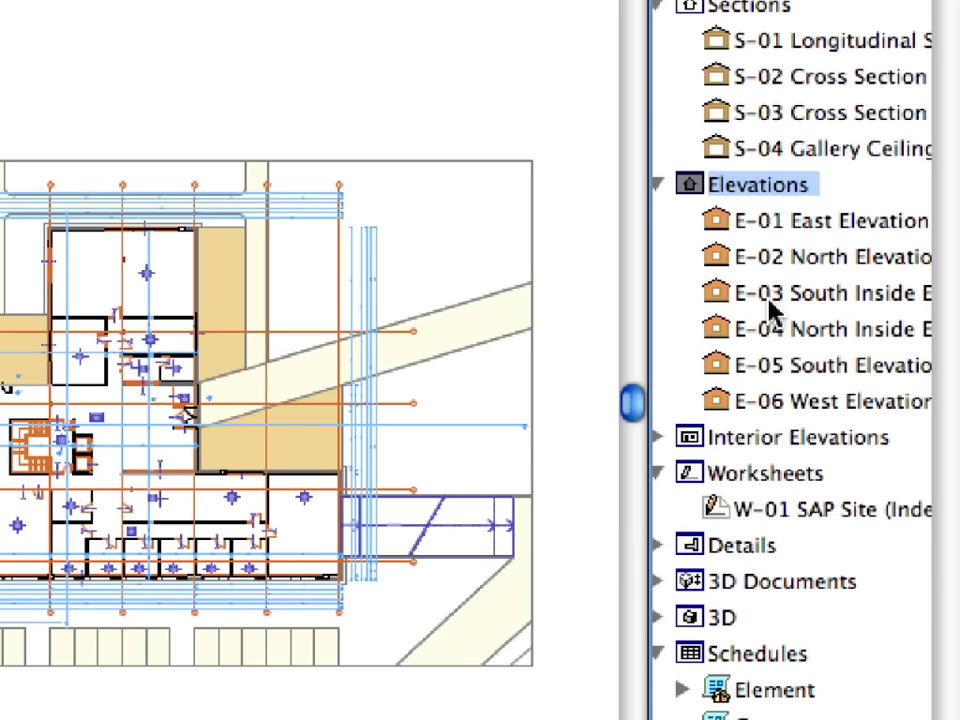
{"action": "left_click", "coordinate": [658, 438]}
{"action": "left_click", "coordinate": [800, 442]}
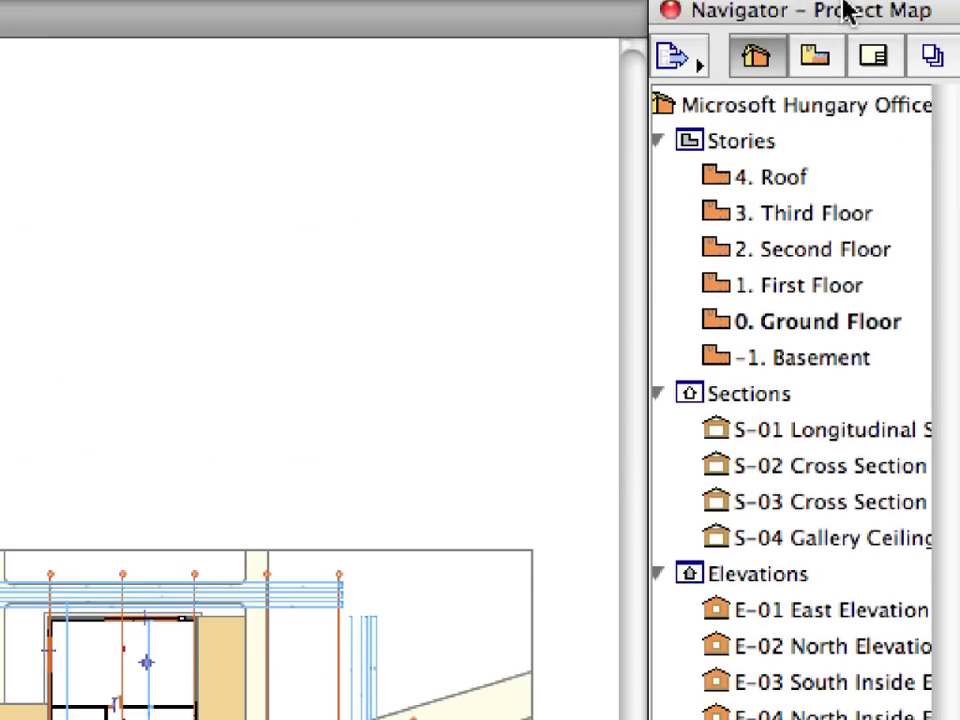
{"action": "left_click", "coordinate": [785, 398]}
{"action": "left_click", "coordinate": [783, 144]}
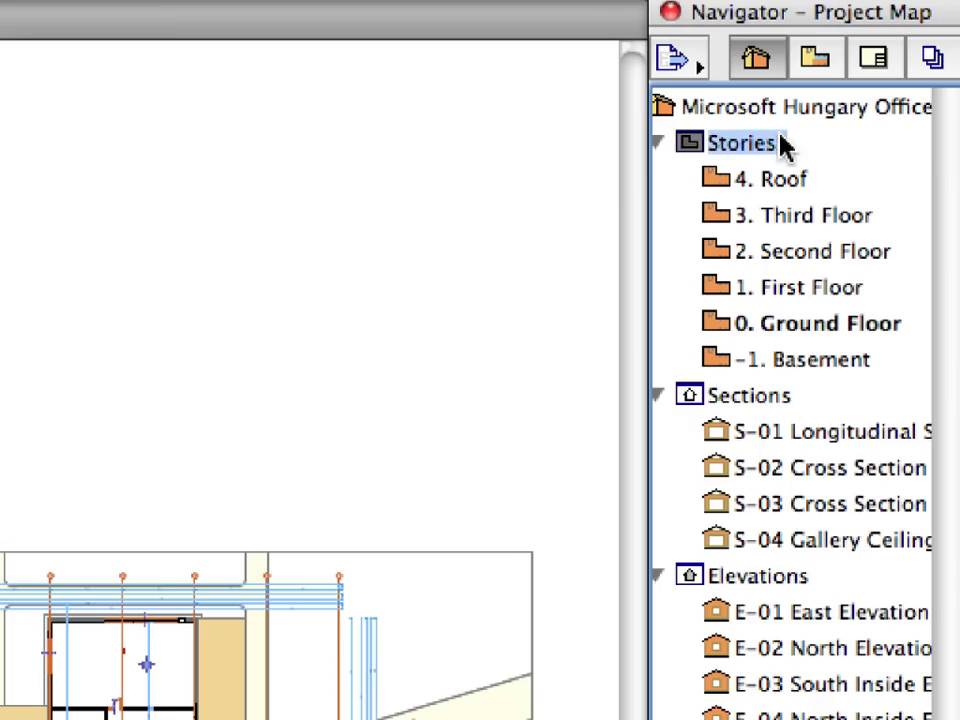
- Show the View Map and expand Collaboration ITG, Chapter 01 and Chapter 03
{"action": "left_click", "coordinate": [840, 72]}
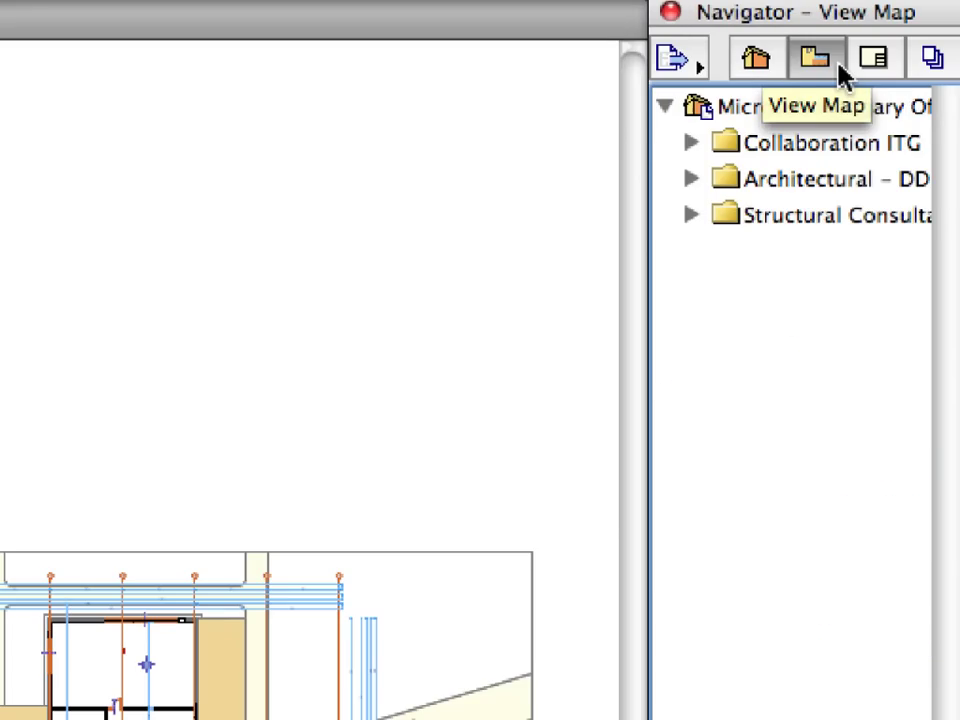
{"action": "left_click", "coordinate": [844, 146]}
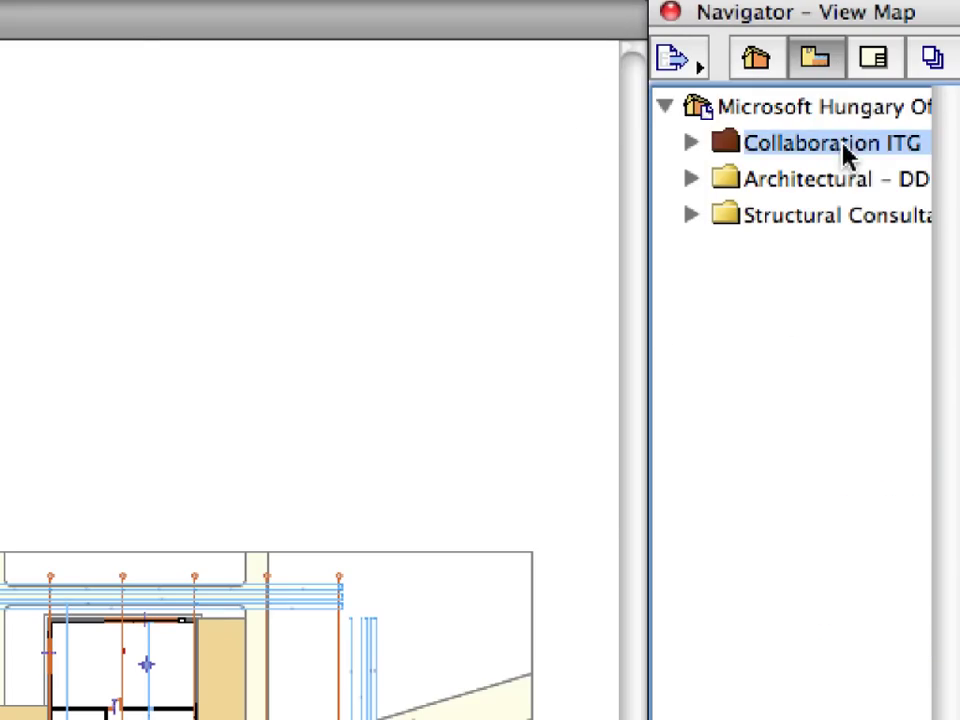
{"action": "left_click", "coordinate": [691, 143]}
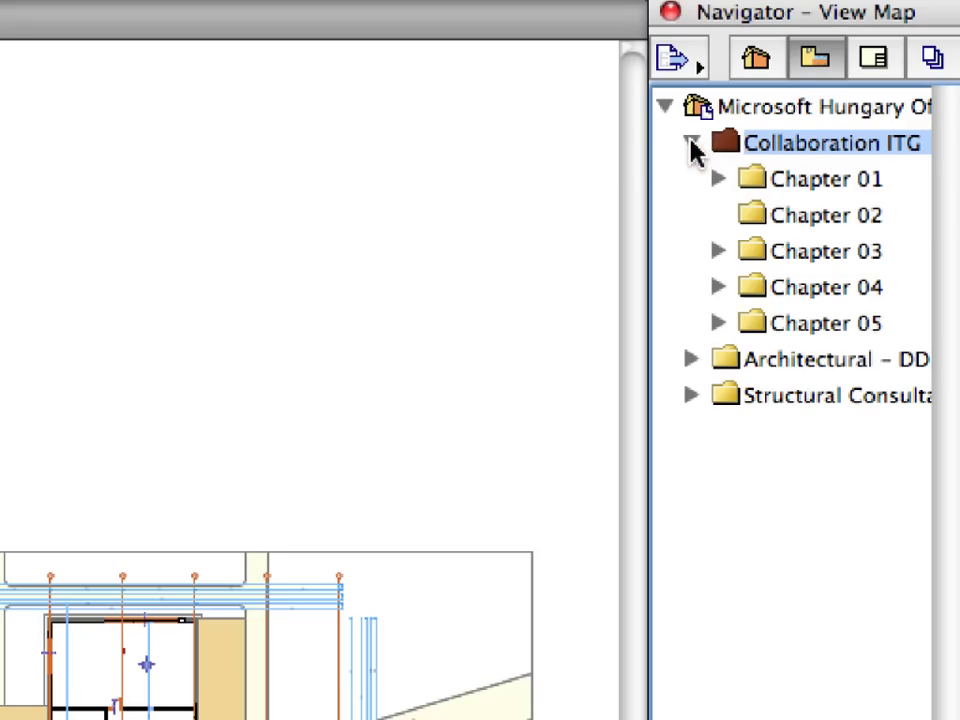
{"action": "left_click", "coordinate": [826, 184]}
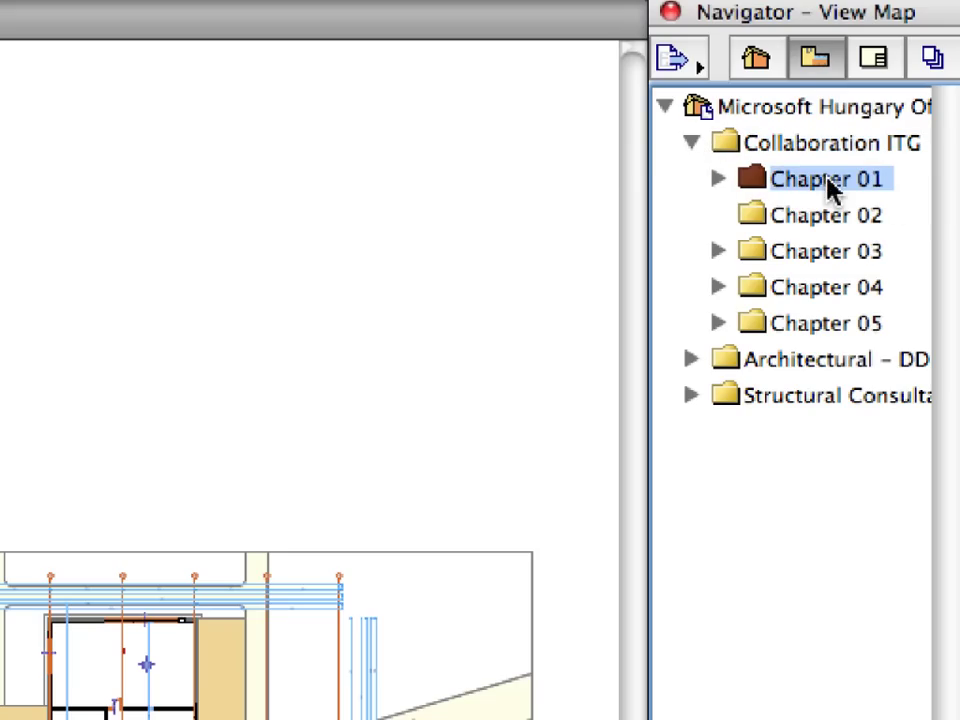
{"action": "left_click", "coordinate": [718, 179]}
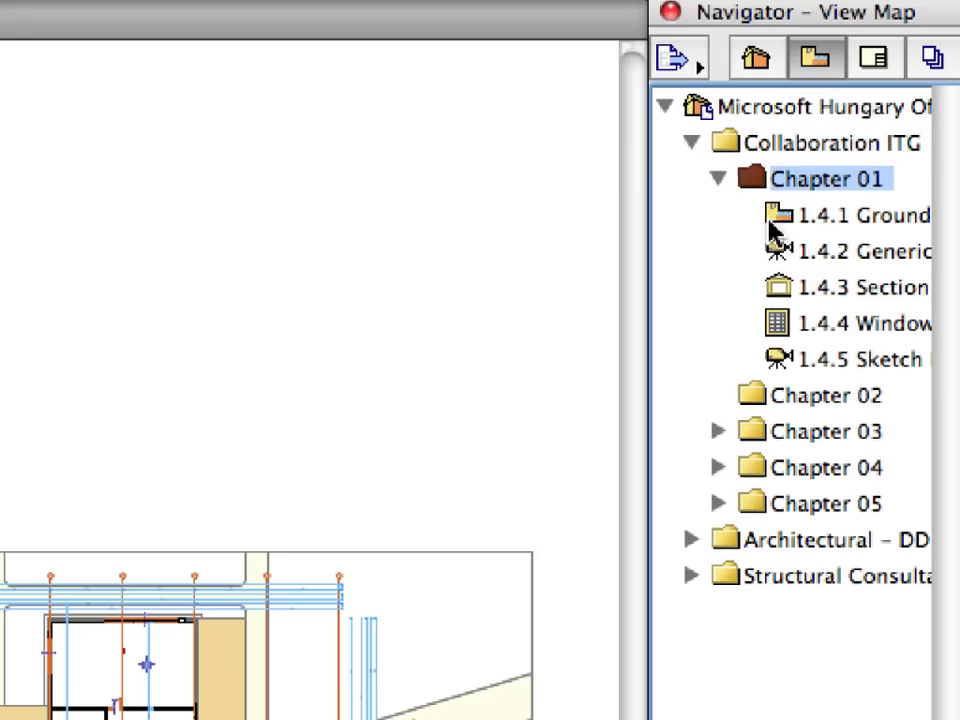
{"action": "left_click", "coordinate": [772, 432]}
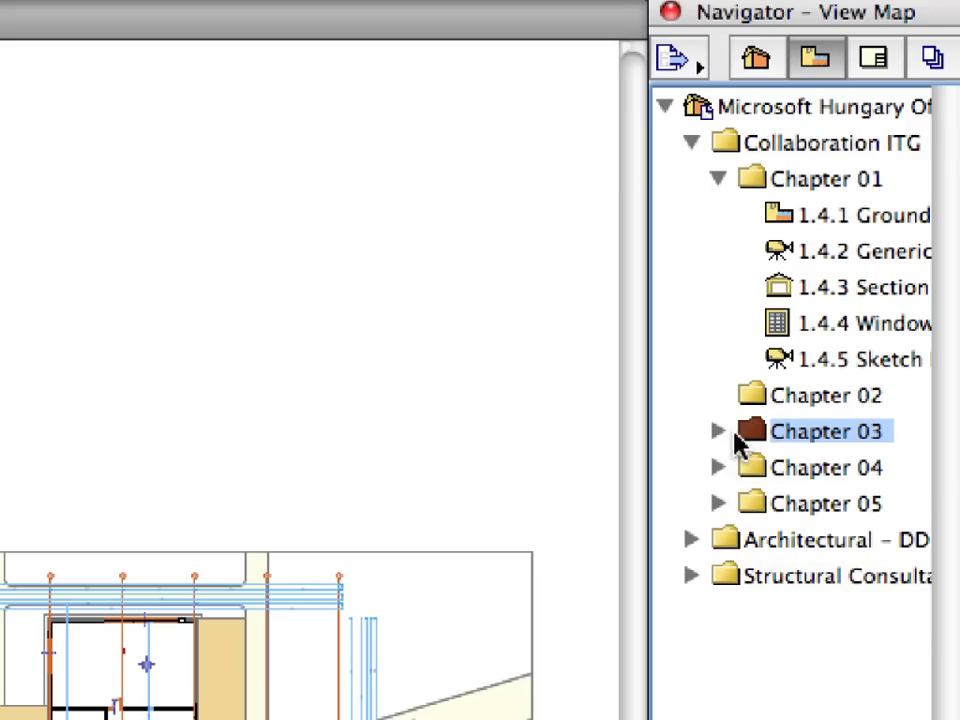
{"action": "left_click", "coordinate": [719, 431]}
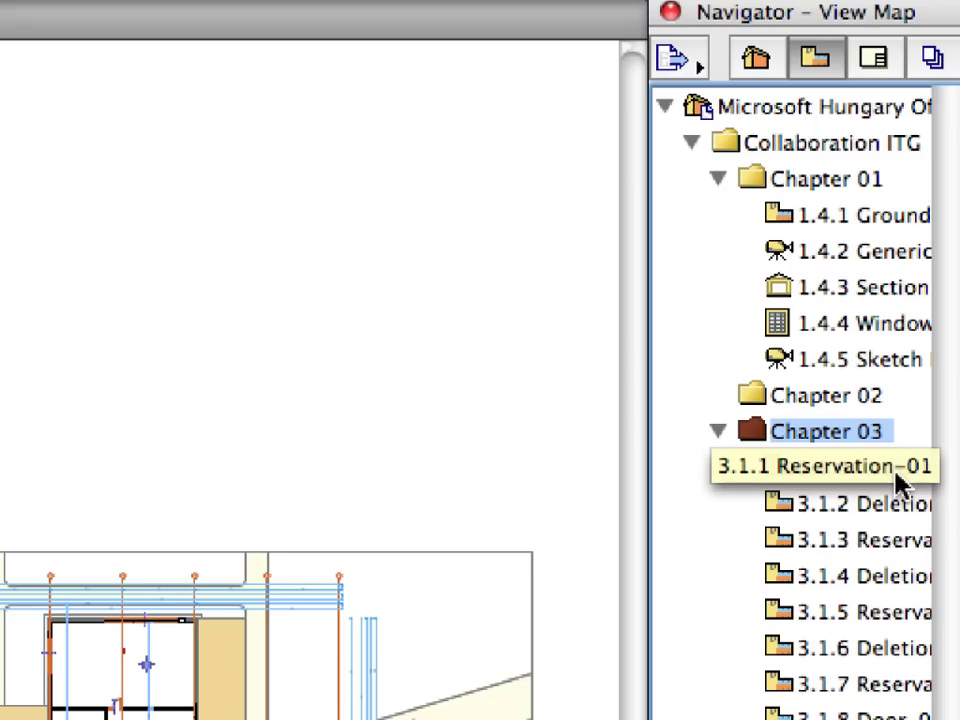
- Review views 3.1.2 deletion through 3.1.5 Reservation-03, then collapse Chapter 03
{"action": "left_click", "coordinate": [880, 505]}
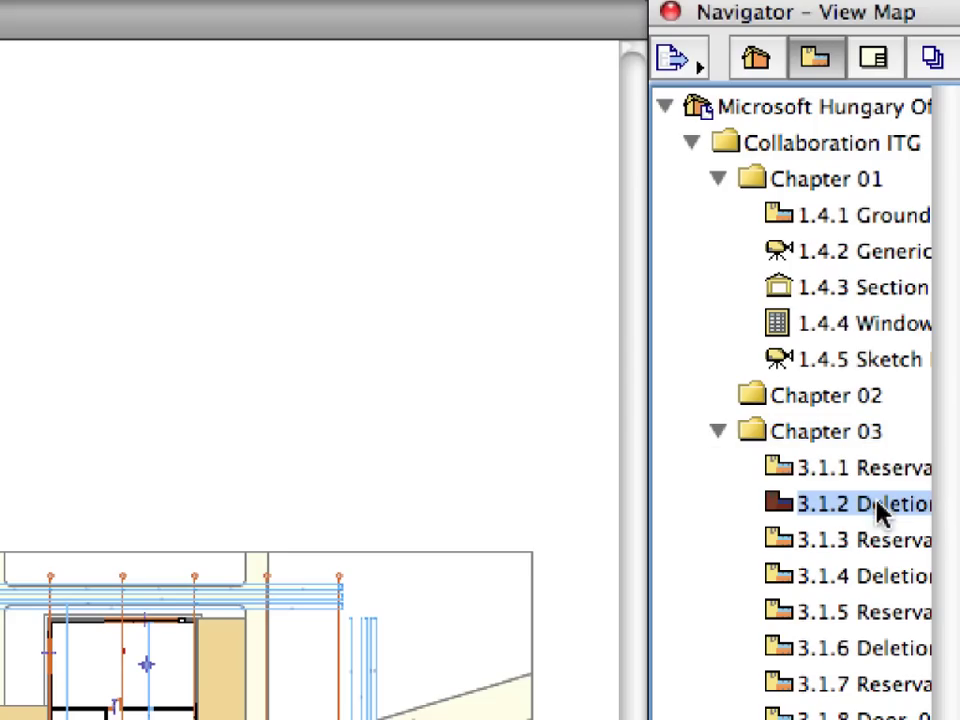
{"action": "left_click", "coordinate": [880, 543]}
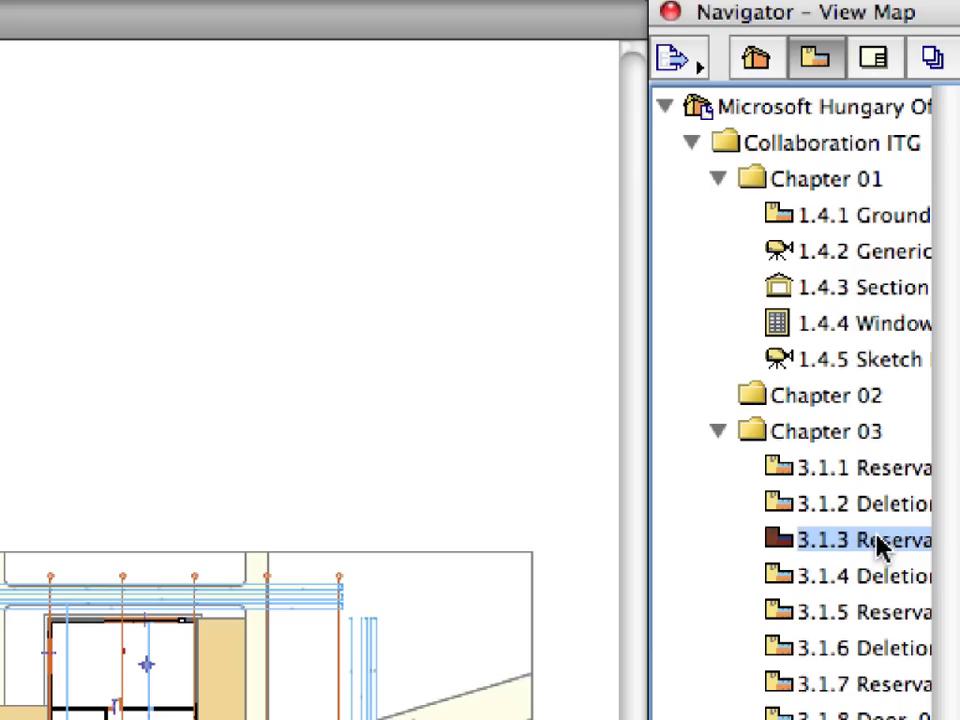
{"action": "left_click", "coordinate": [880, 575]}
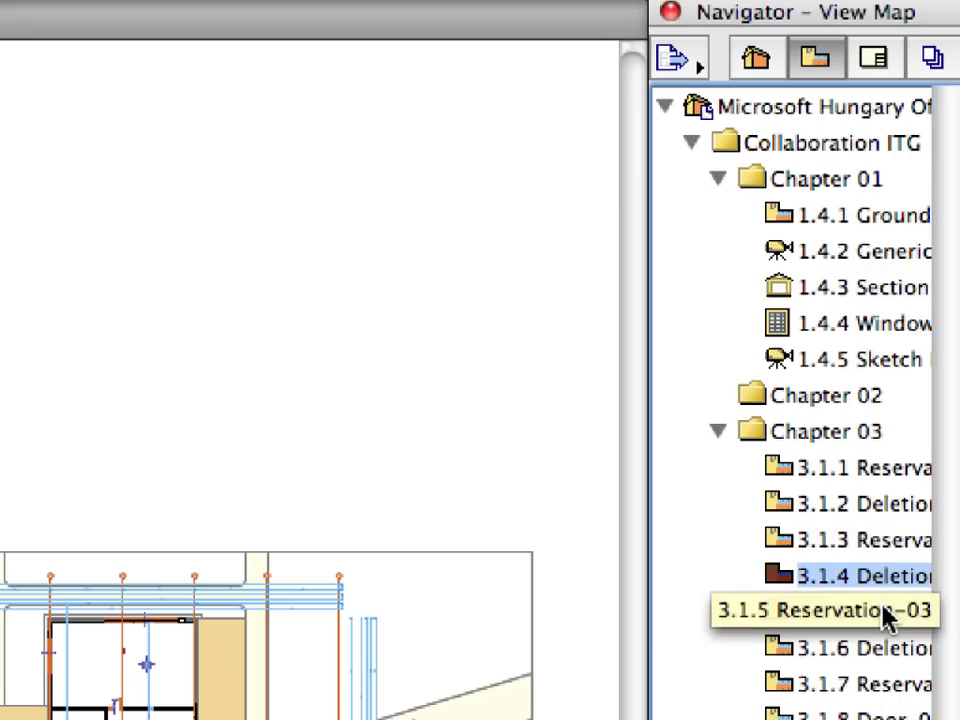
{"action": "left_click", "coordinate": [884, 612]}
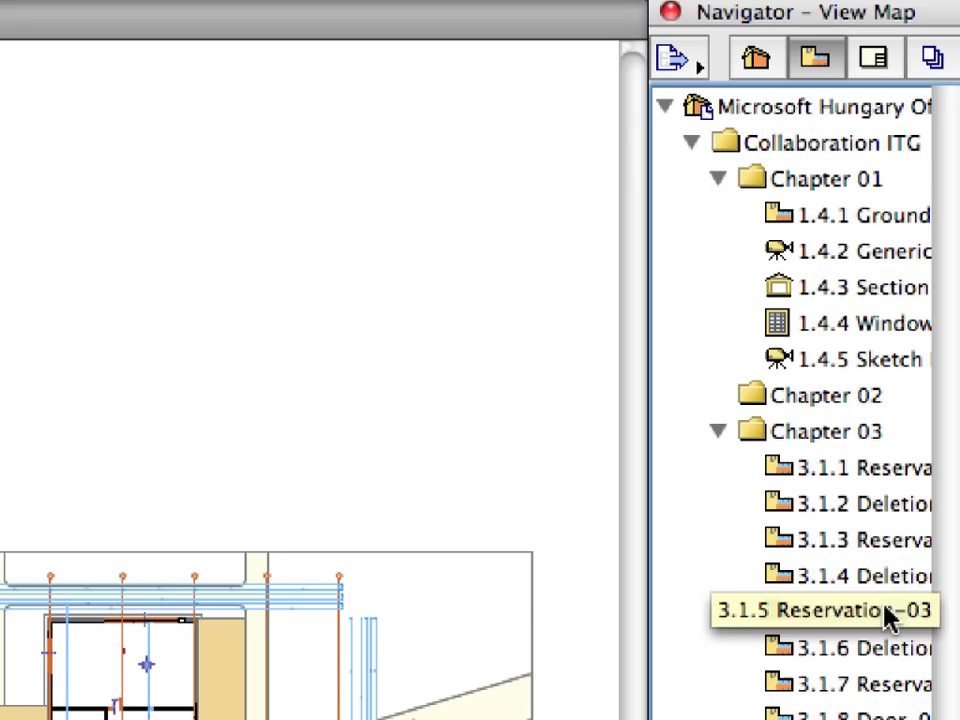
{"action": "left_click", "coordinate": [719, 432]}
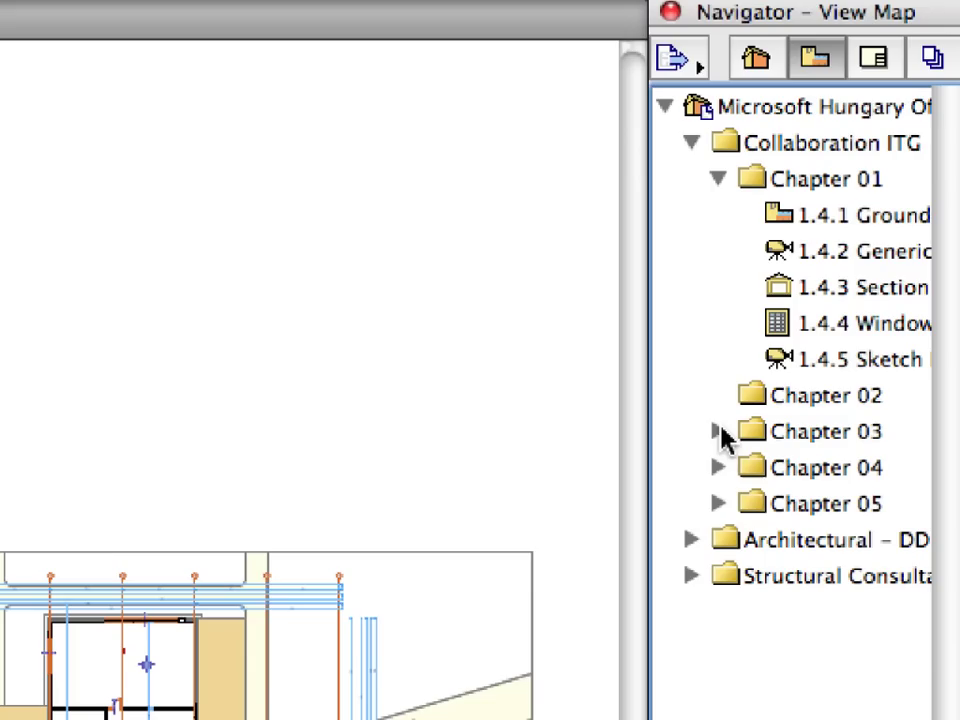
- Open the A-01 Basement Plan layout from the Layout Book in the Navigator
{"action": "left_click", "coordinate": [903, 78]}
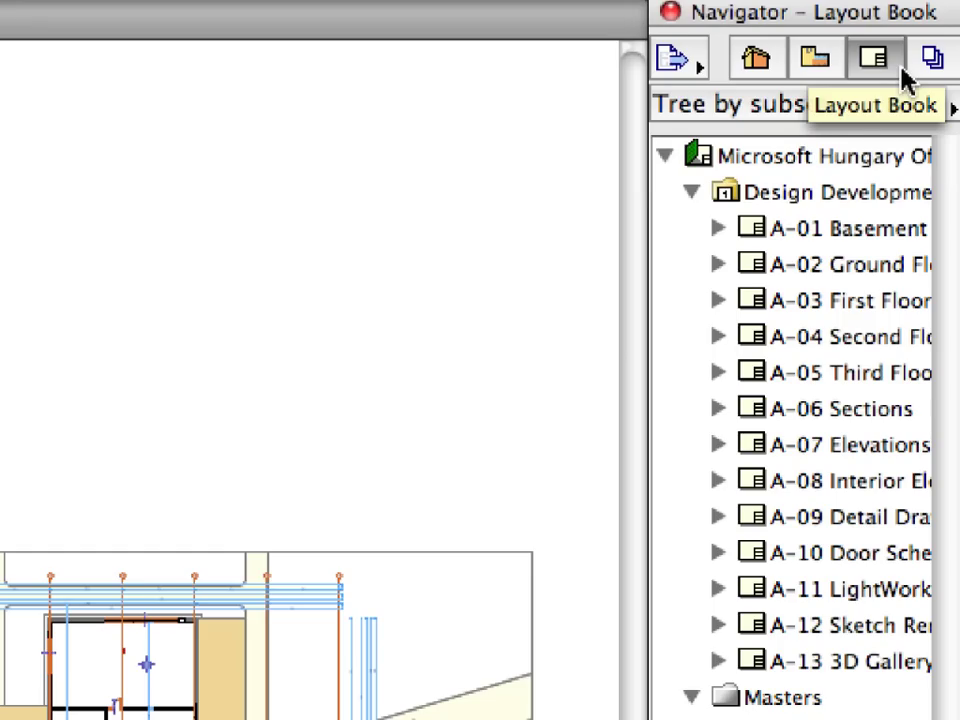
{"action": "double_click", "coordinate": [873, 226]}
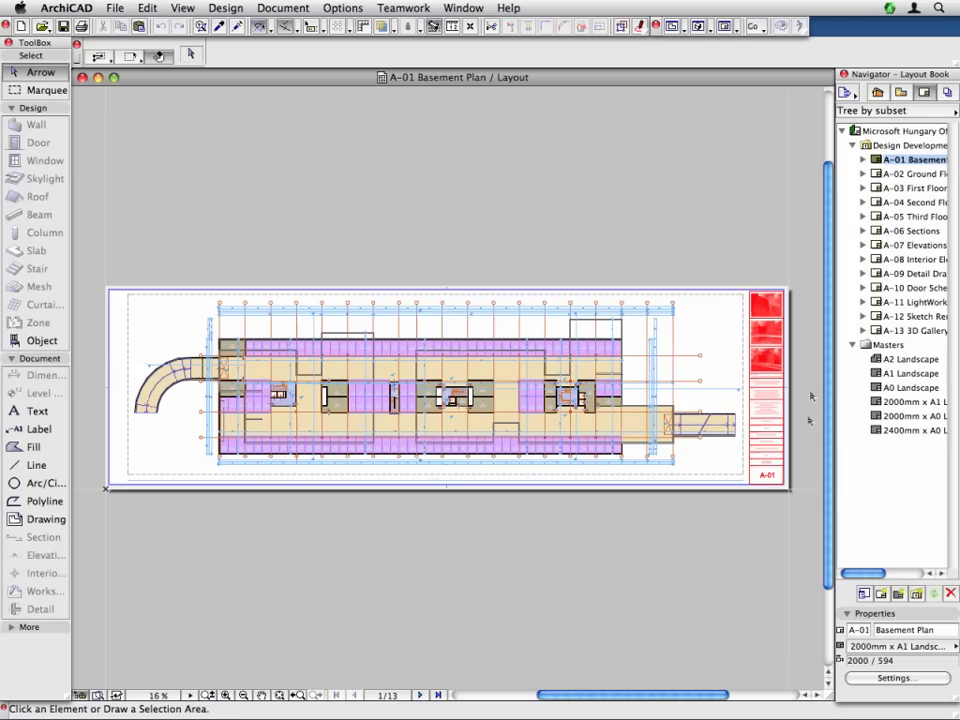
{"action": "scroll", "coordinate": [811, 397], "scroll_direction": "up", "scroll_amount": 5}
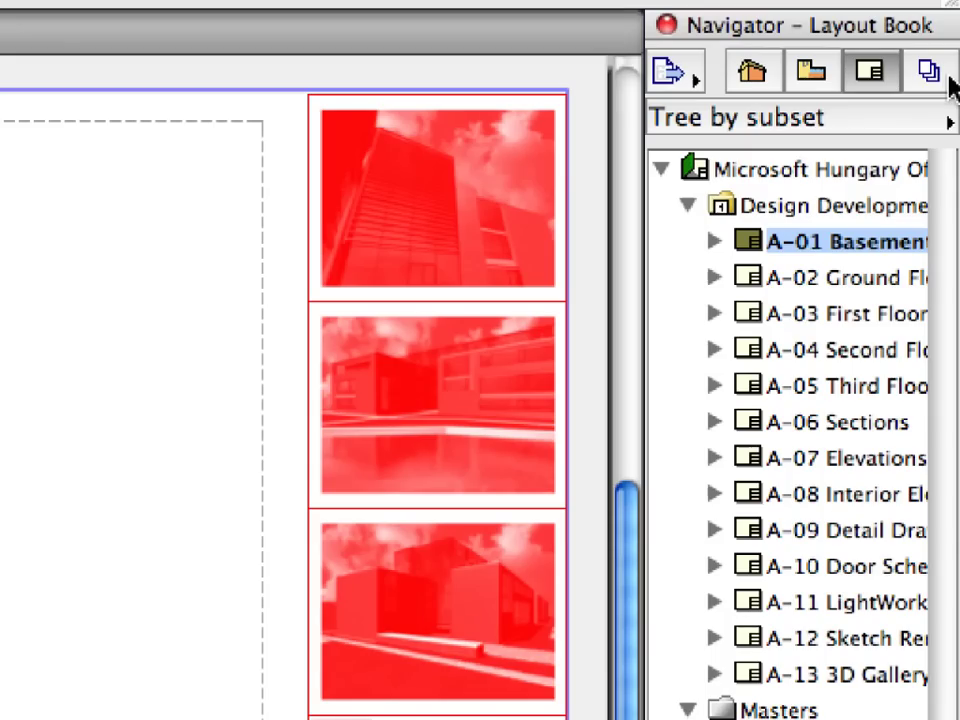
- Show the Publisher Sets and keep PDF as the Design Development set's publishing format
{"action": "left_click", "coordinate": [950, 85]}
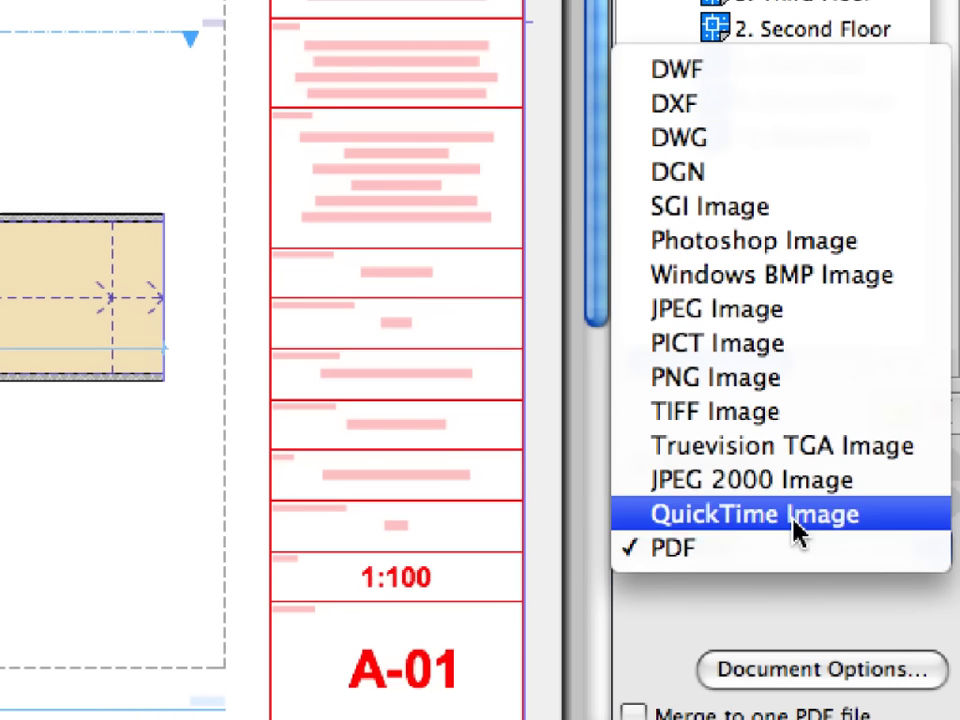
{"action": "left_click", "coordinate": [801, 553]}
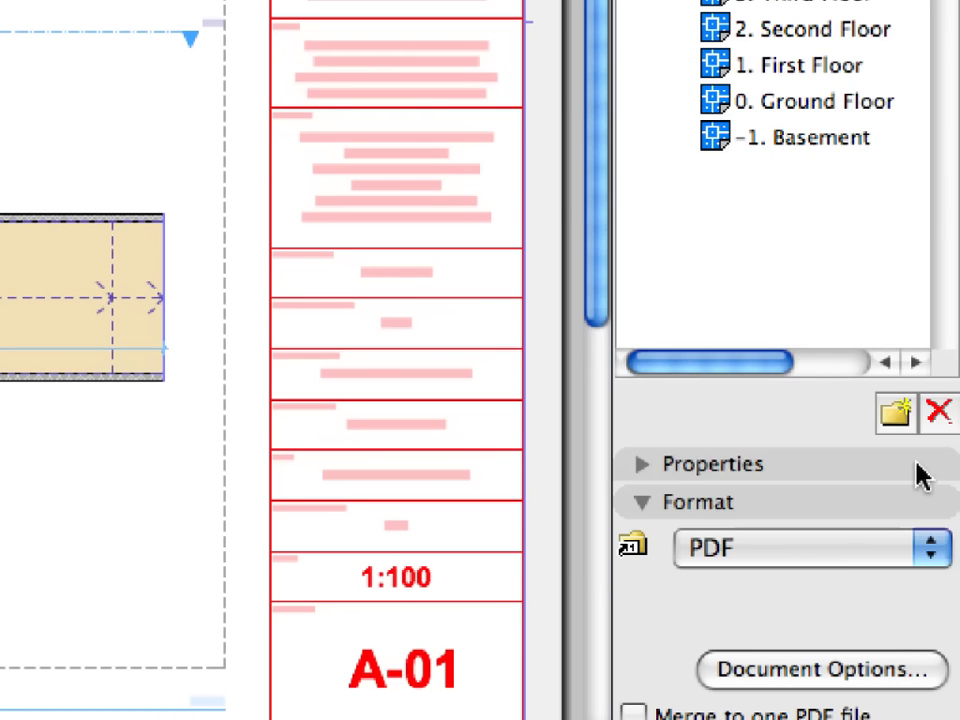